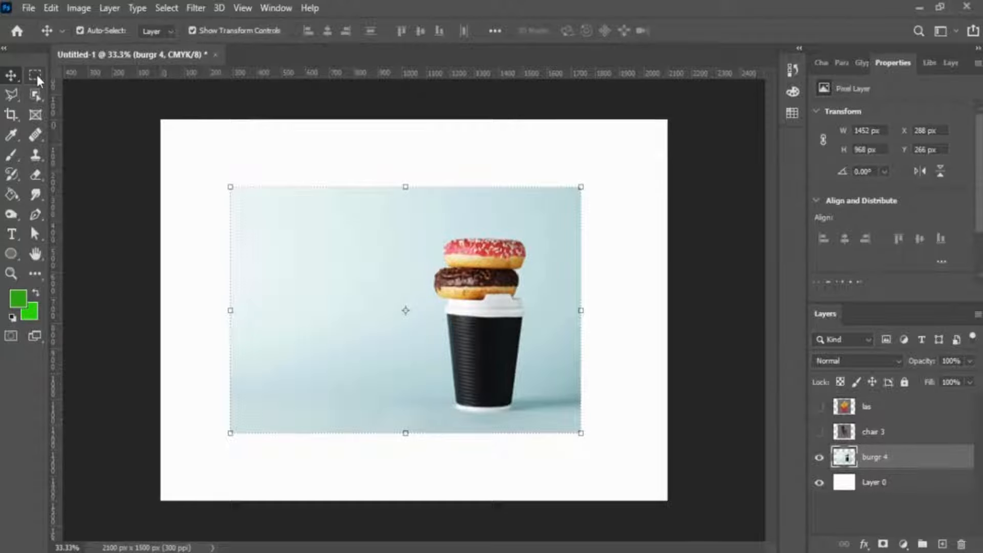
Select the pink donut with a rectangular marquee about 366 × 174 px and move the selected piece straight upward.
click(37, 76)
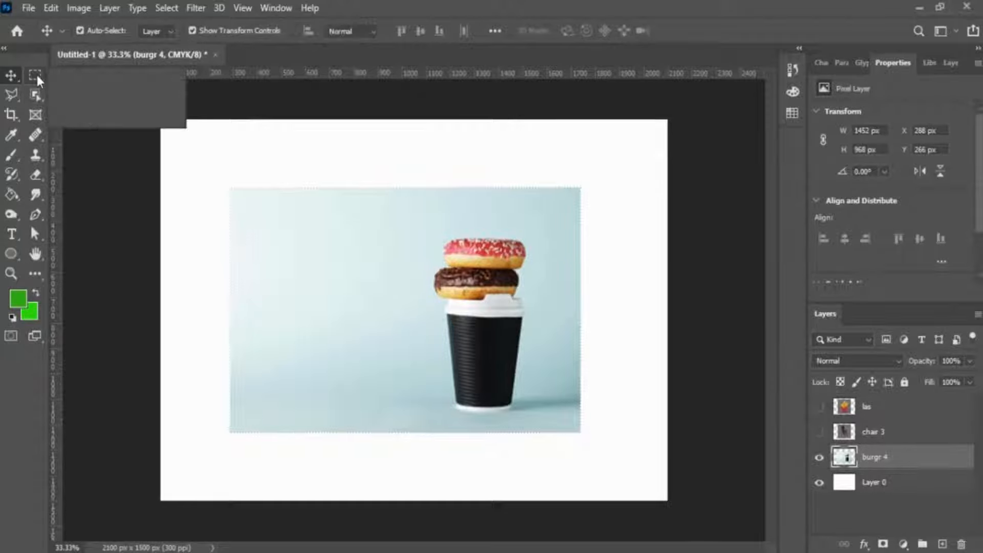
click(231, 186)
key(v)
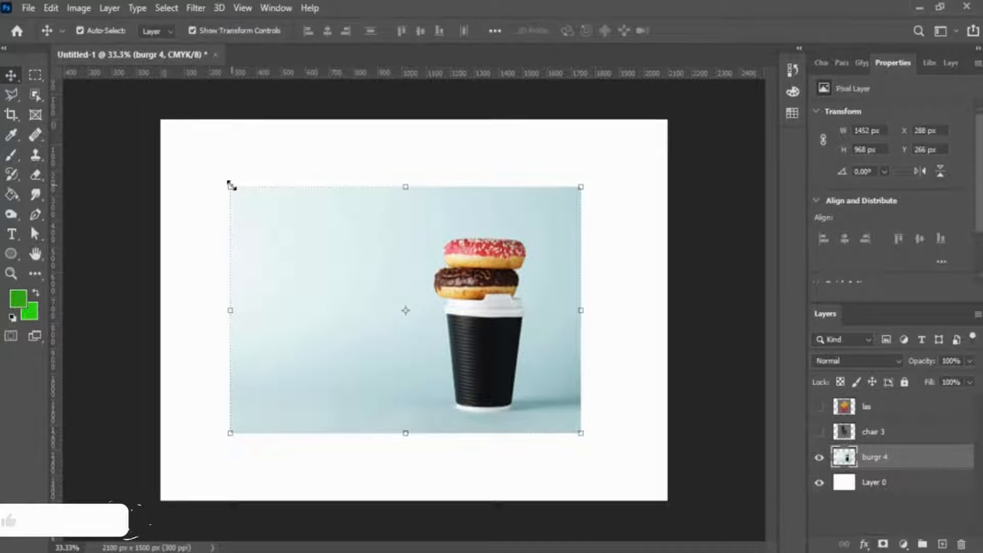
click(35, 75)
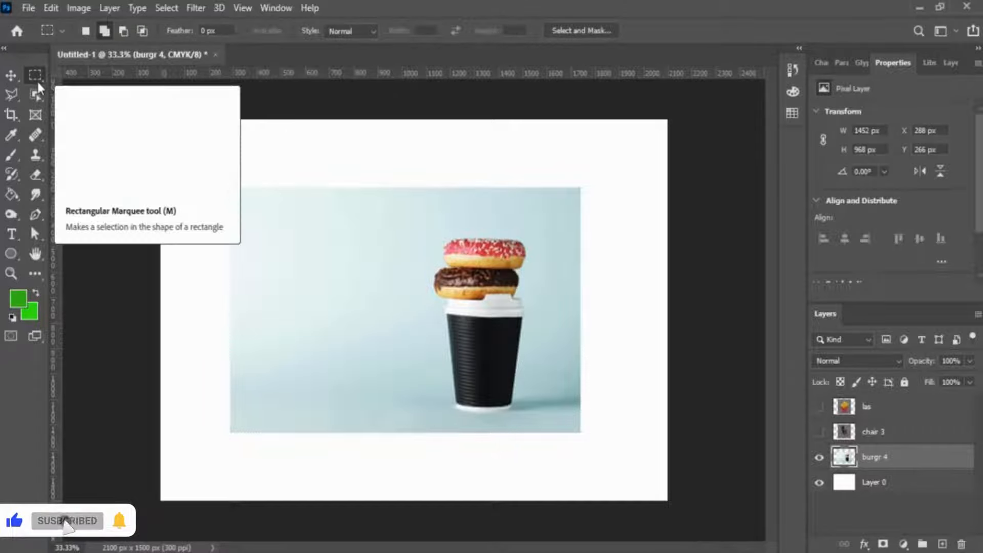
drag(436, 288, 408, 280)
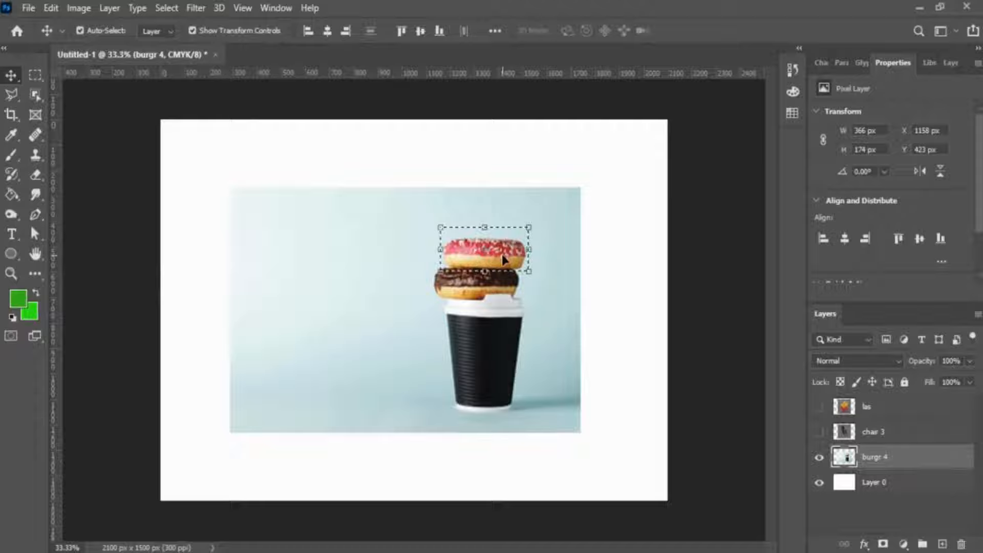
drag(505, 260, 508, 183)
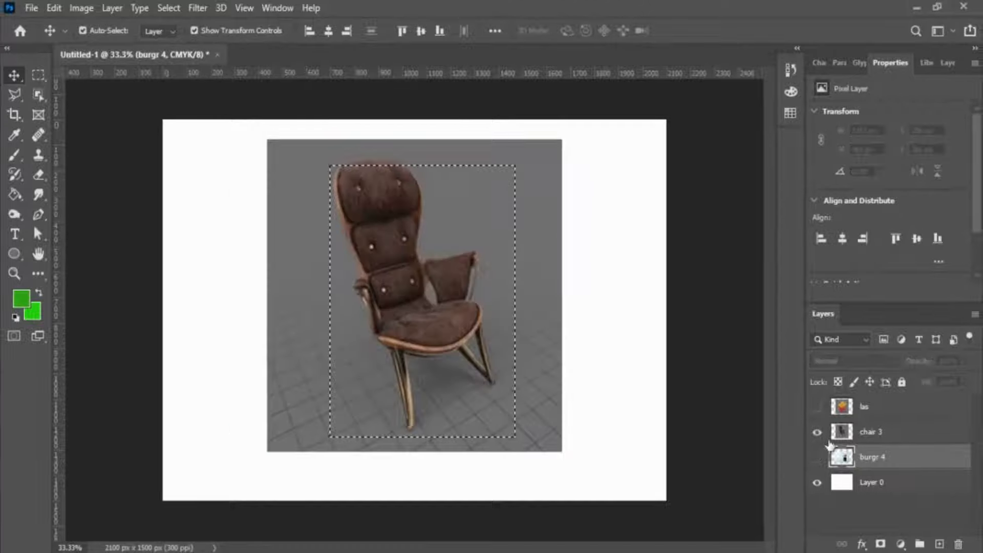
On the chair 3 layer, move the rectangular cutout of the chair and the elliptical cutout of its backrest to the right.
click(871, 432)
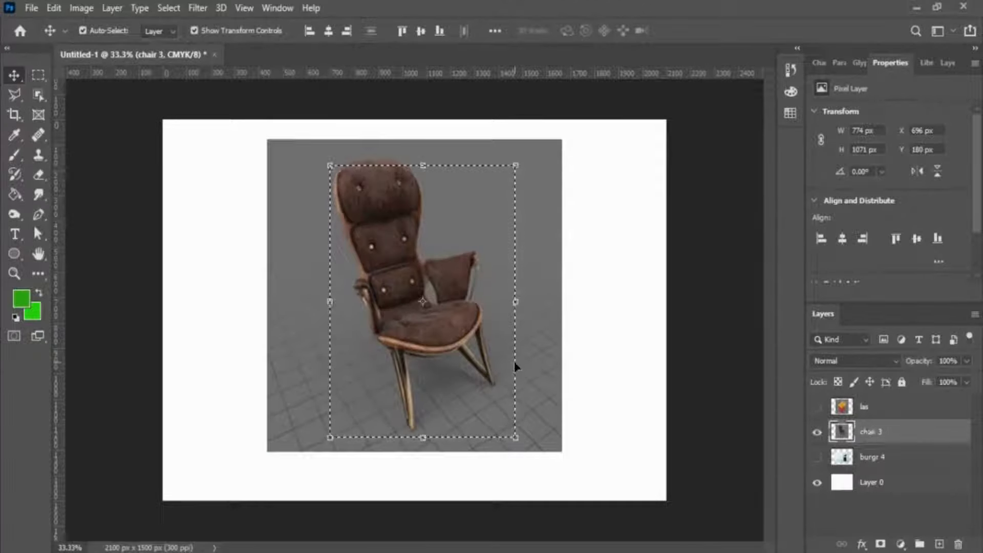
drag(495, 284, 630, 309)
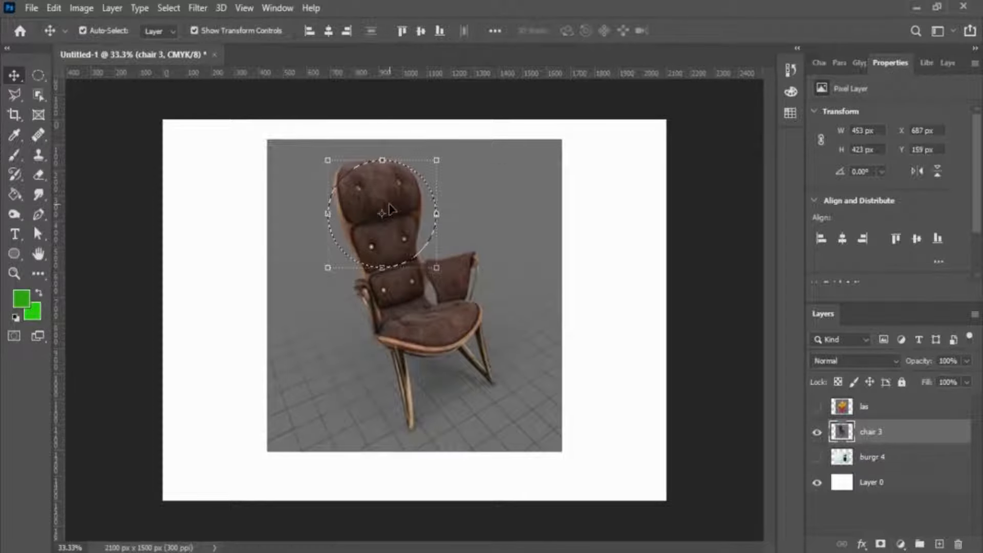
drag(389, 209, 441, 195)
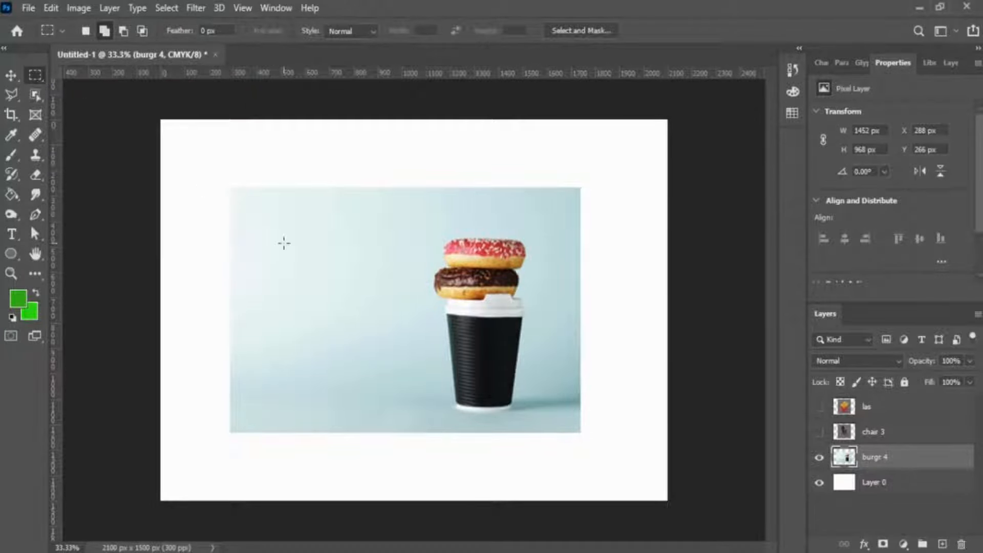
Draw a rectangular marquee about 414 × 744 px around the cup and donuts on the burgr 4 layer.
key(v)
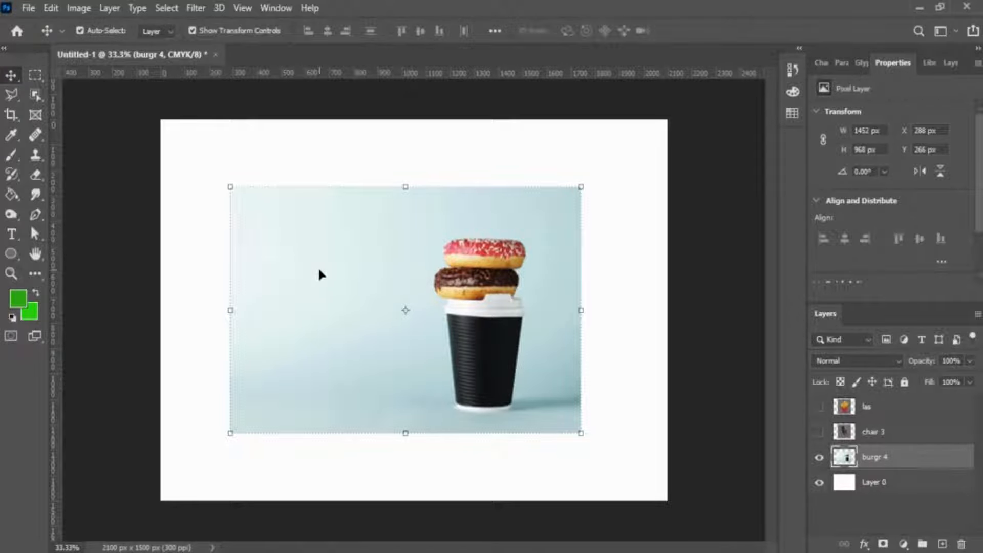
key(m)
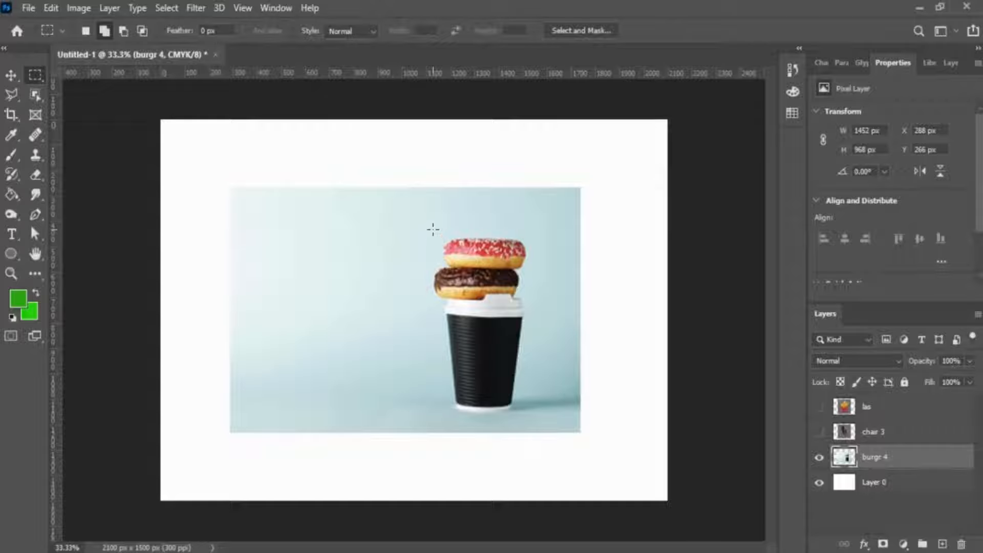
drag(433, 229, 533, 418)
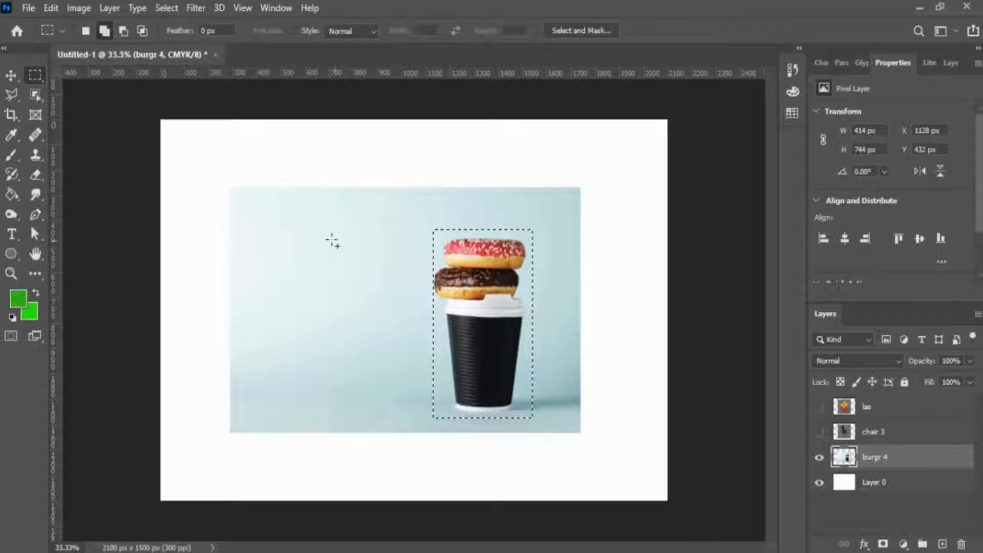
Move the selected cup and donuts to about X 1593 px, Y 609 px, and undo the moves and the selection.
click(11, 76)
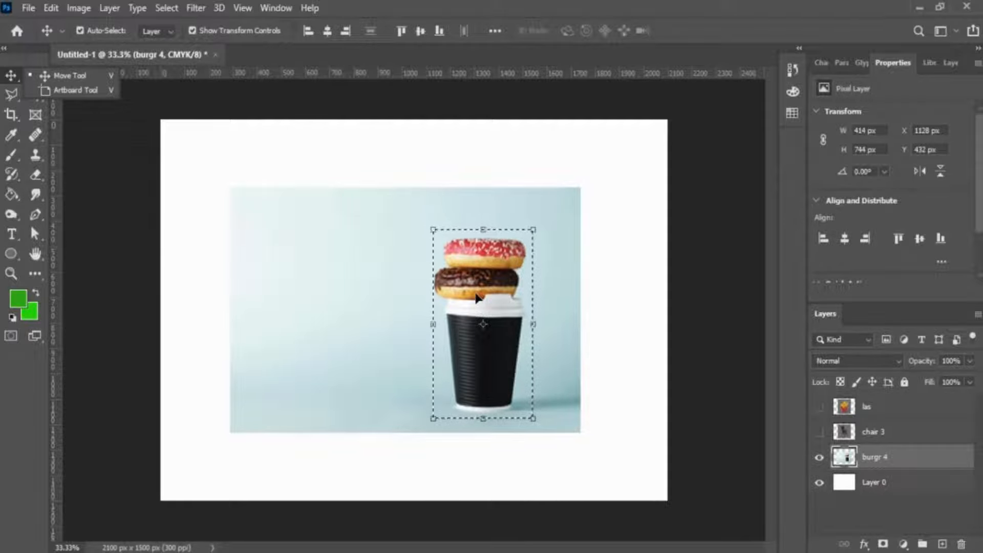
key(m)
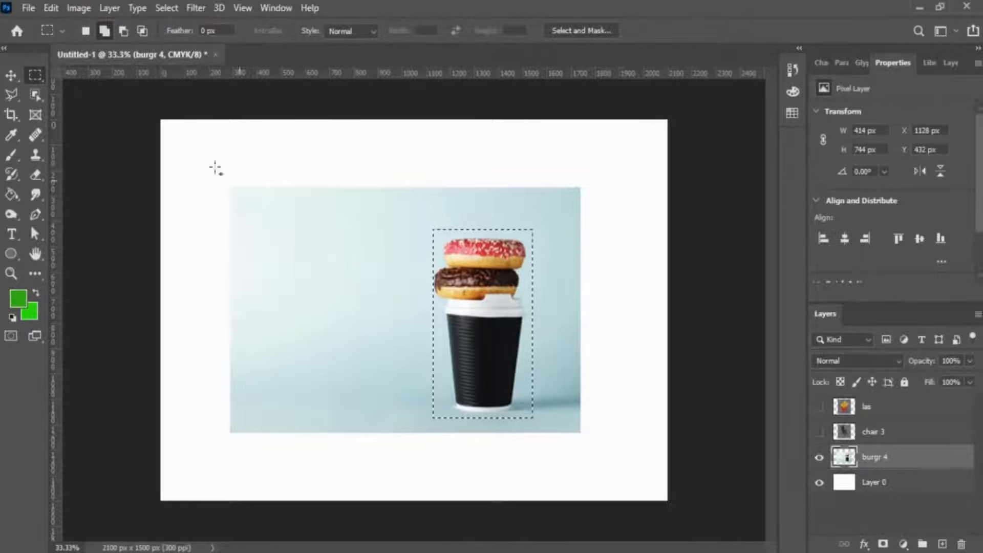
click(10, 77)
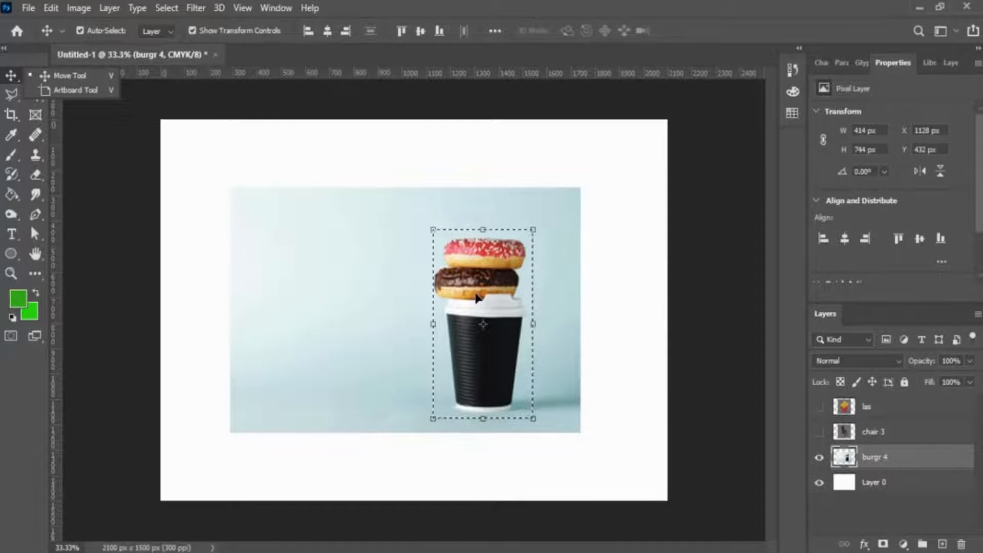
key(m)
click(11, 77)
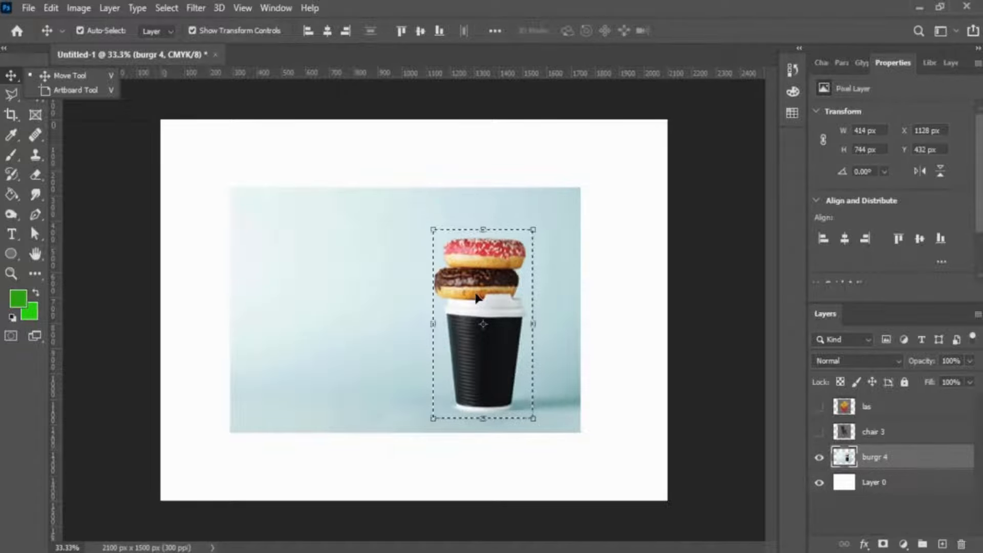
drag(476, 298, 410, 279)
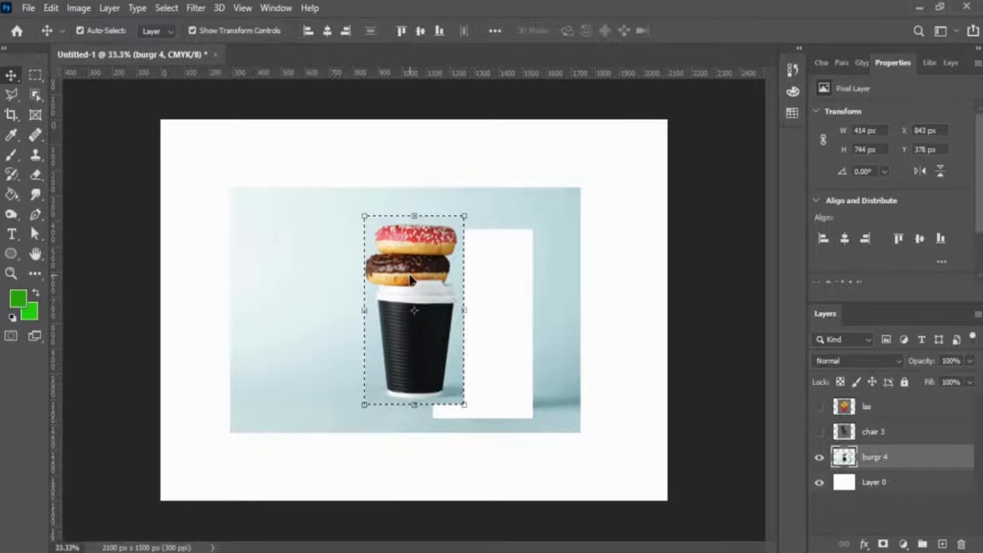
drag(431, 219, 654, 335)
drag(579, 382, 591, 339)
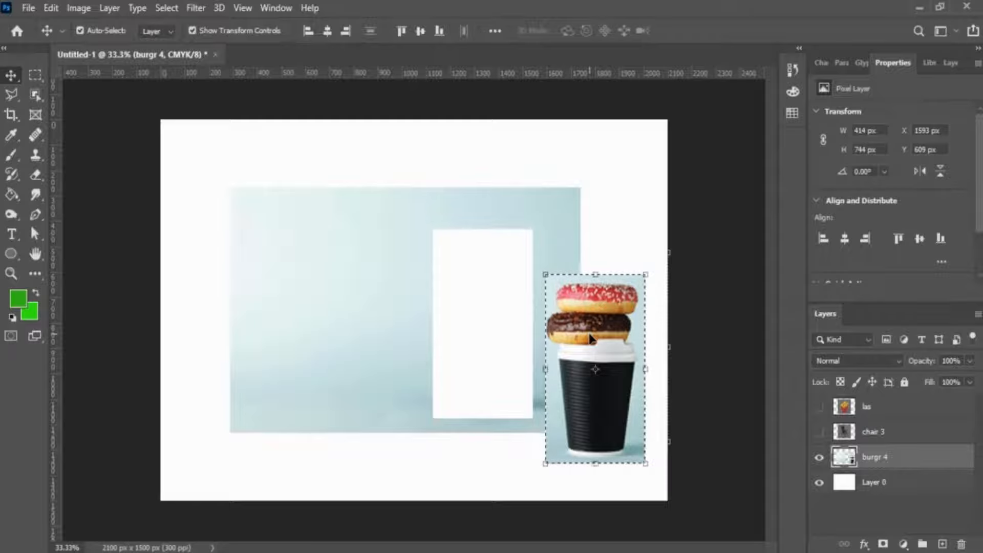
key(ctrl)
key(ctrl+z)
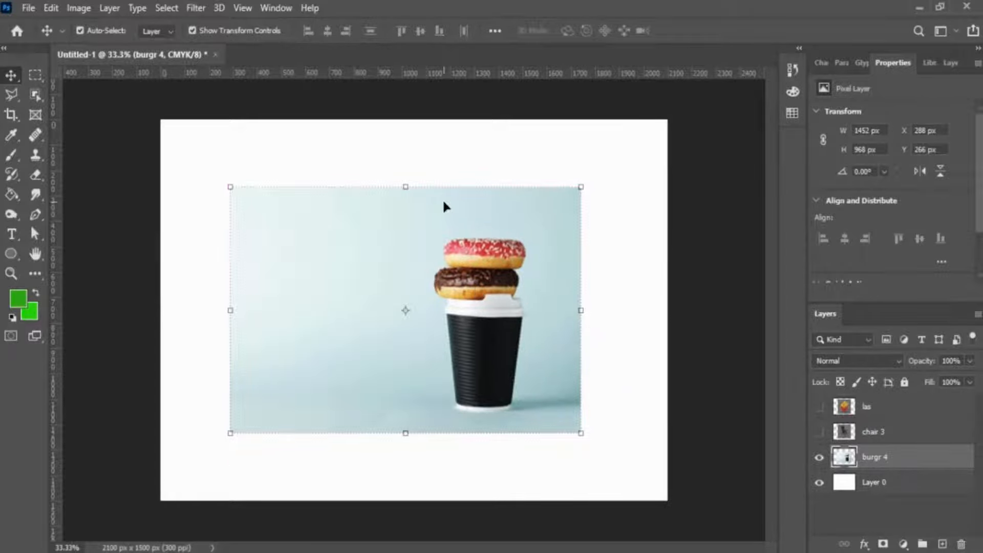
Select the pink donut with a rectangular marquee about 411 × 174 px, move it upward and delete it.
click(37, 77)
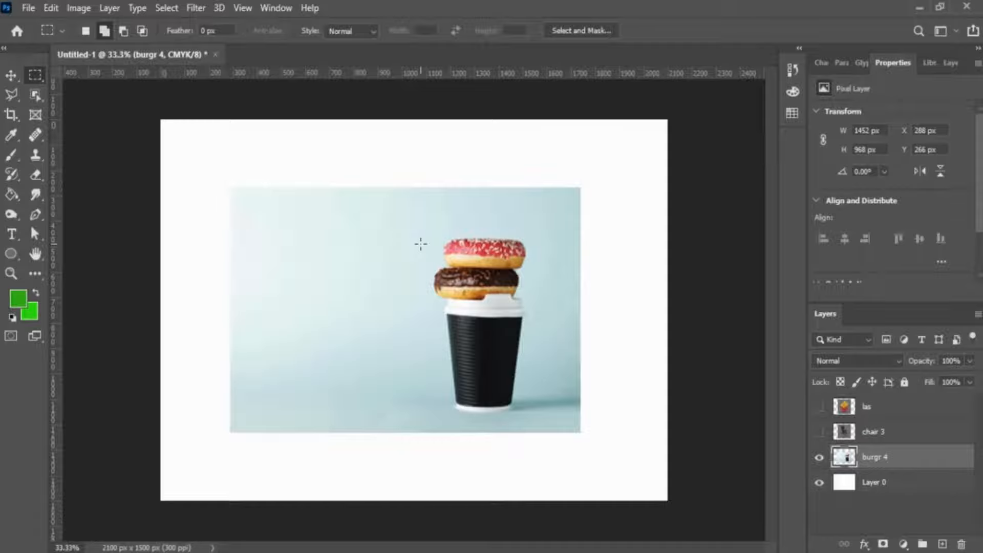
key(v)
drag(474, 200, 473, 178)
key(Delete)
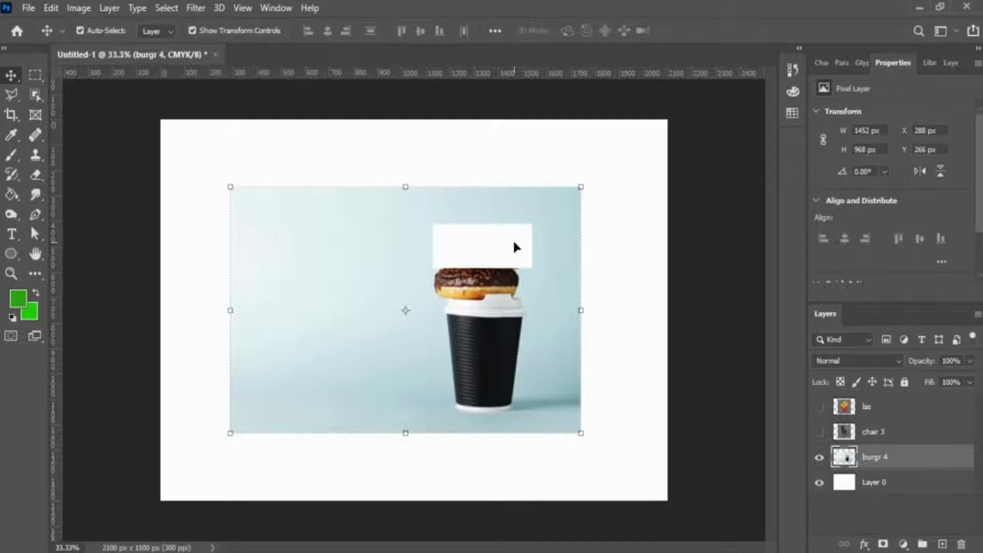
Undo the deletion and the move of the pink donut.
key(ctrl+z)
key(ctrl+z)
key(ctrl+z)
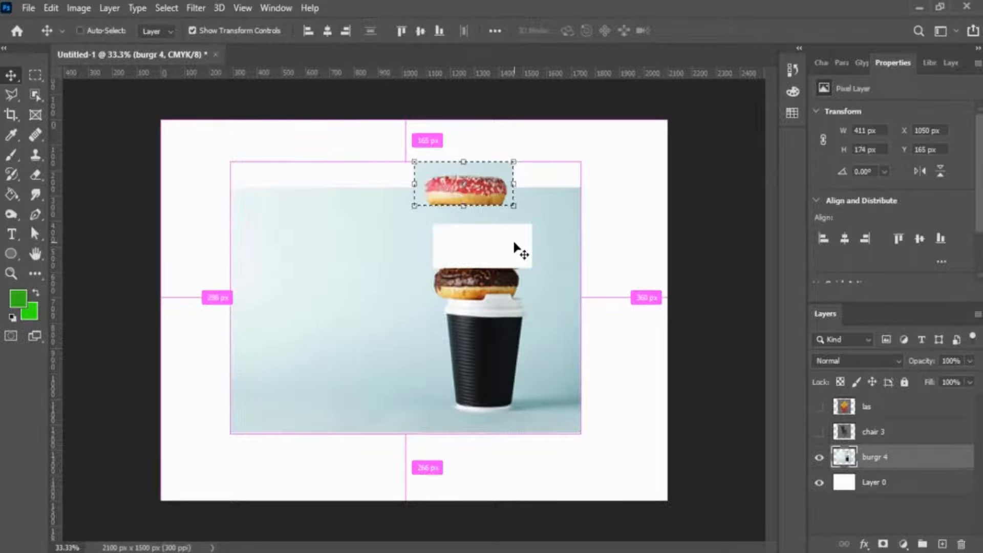
key(ctrl+z)
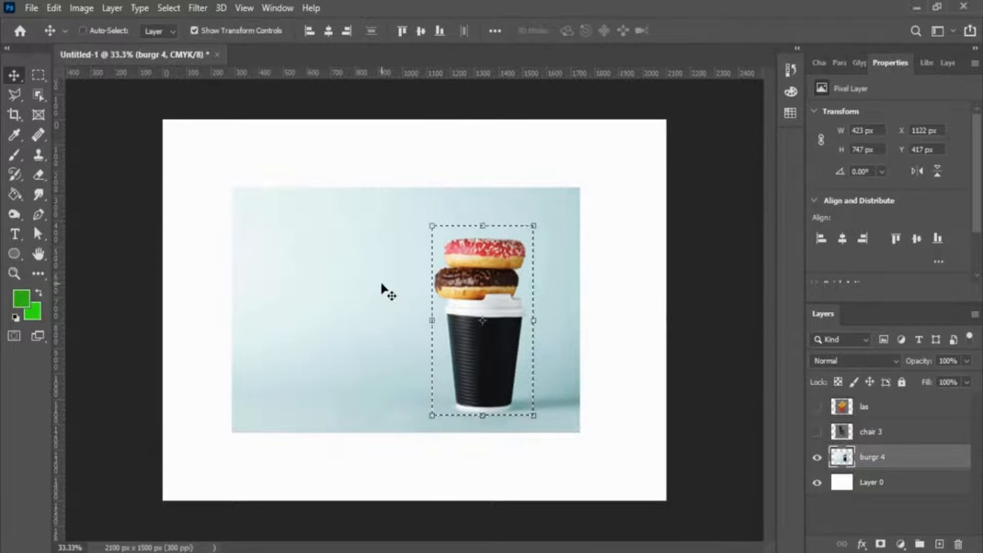
Invert the rectangular selection around the cup and delete everything outside it on the burgr 4 layer.
key(ctrl+d)
key(ctrl+a)
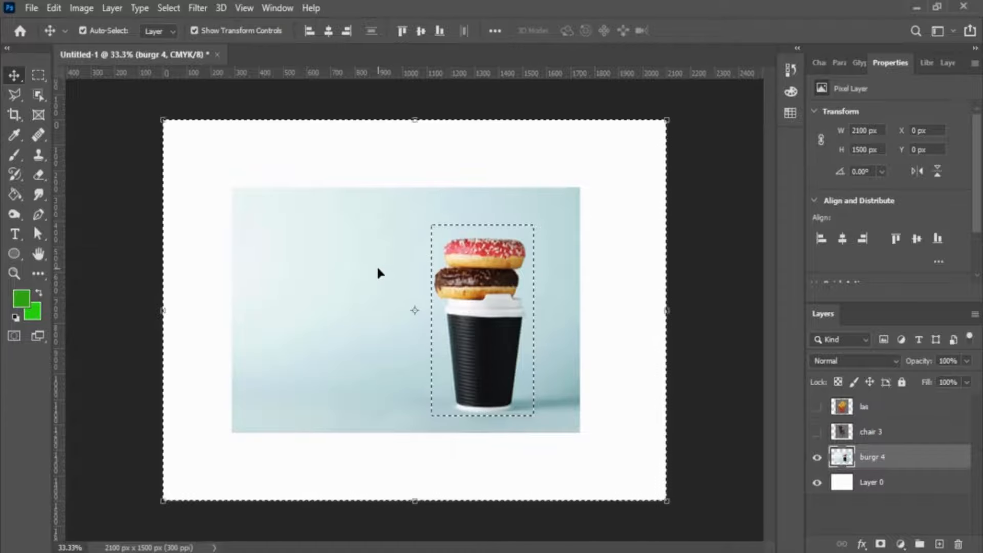
mouse_move(377, 270)
mouse_down()
mouse_move(347, 307)
mouse_move(368, 241)
mouse_move(375, 266)
mouse_up()
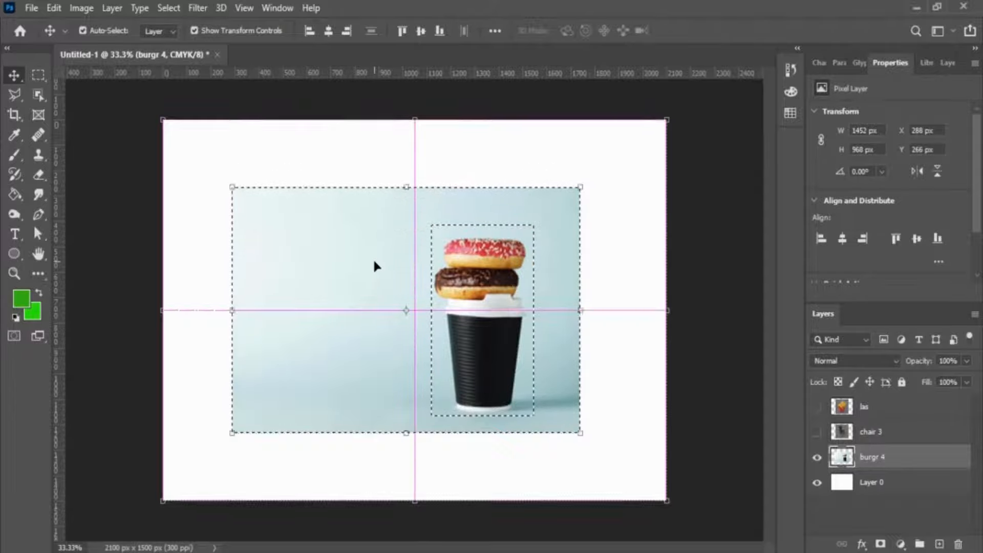
key(ctrl+a)
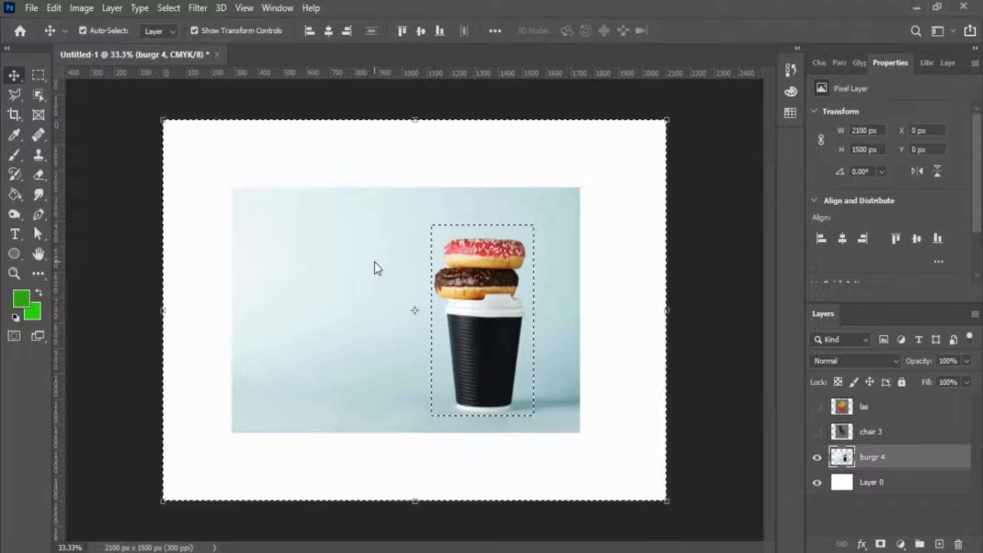
drag(374, 262, 349, 210)
key(Delete)
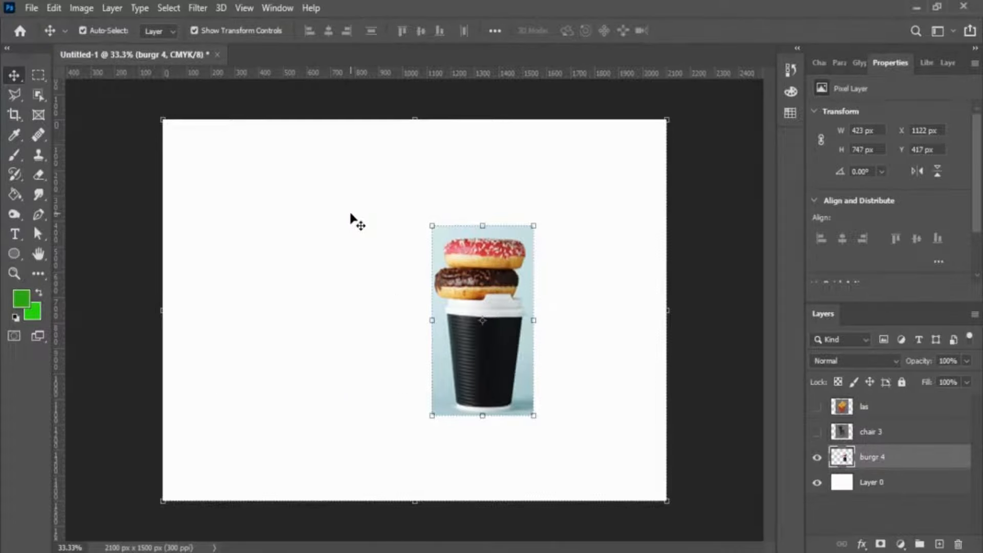
Undo the deletion around the cup and clear the selection.
key(ctrl+z)
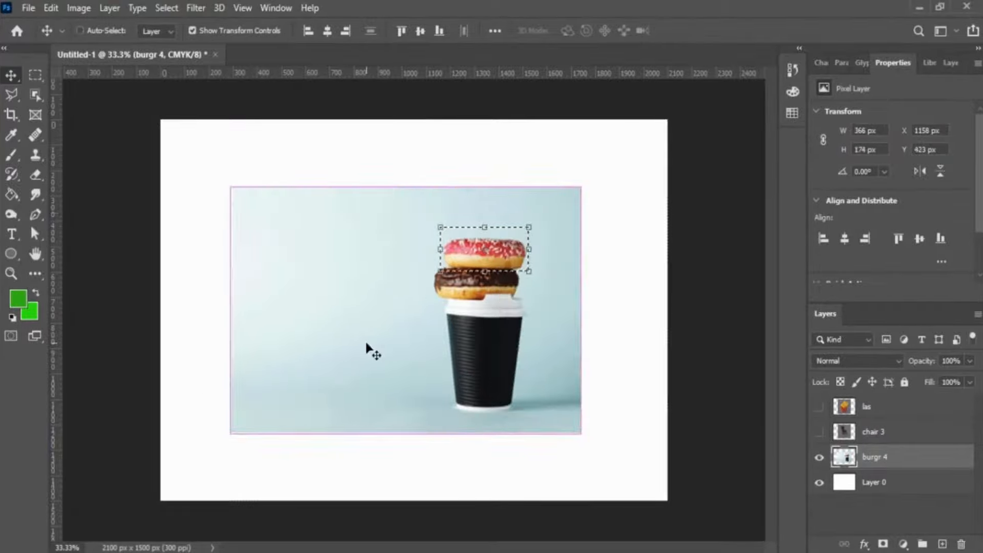
key(ctrl+d)
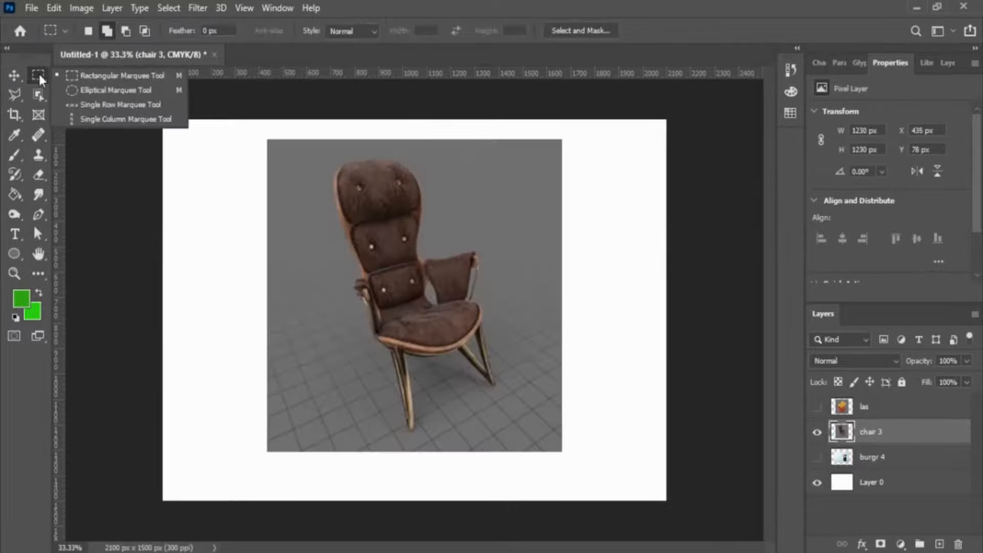
Select the upper backrest of the chair with an elliptical marquee about 453 × 423 px and move it to the right.
click(74, 88)
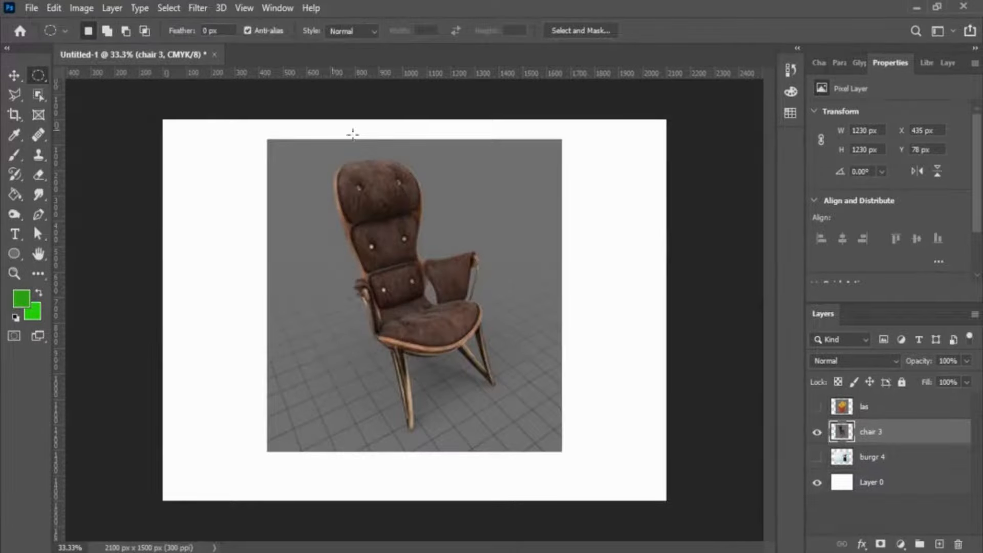
drag(327, 160, 436, 267)
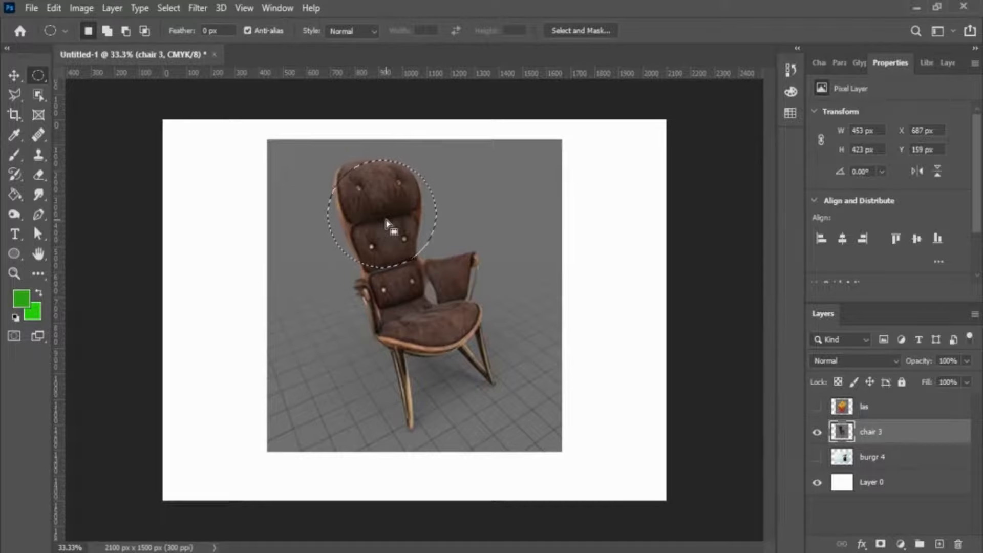
key(v)
drag(391, 208, 507, 195)
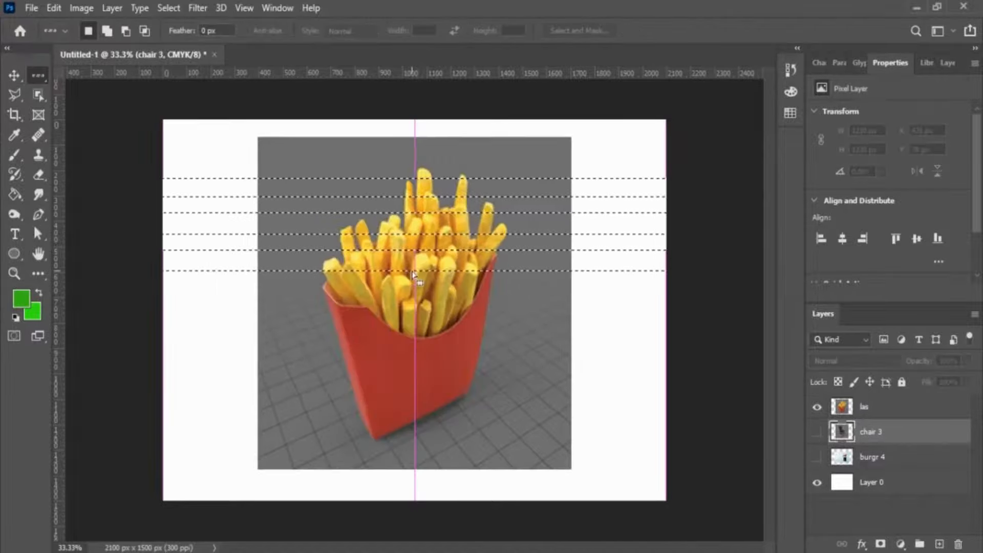
Add two more single-row selections across the box of fries, below the existing rows.
shift+click(412, 286)
shift+click(419, 386)
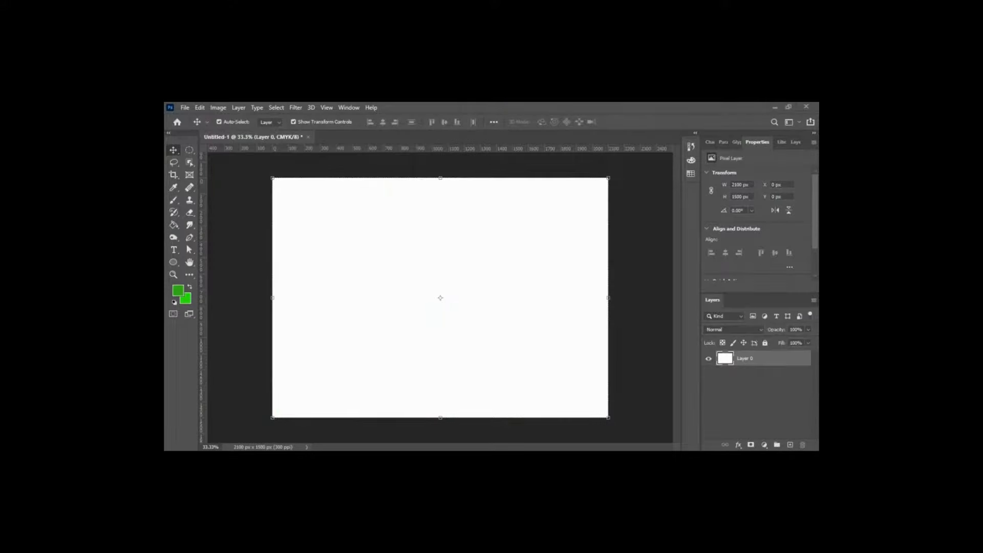
Switch to the adobe stock folder in File Explorer.
mouse_move(458, 456)
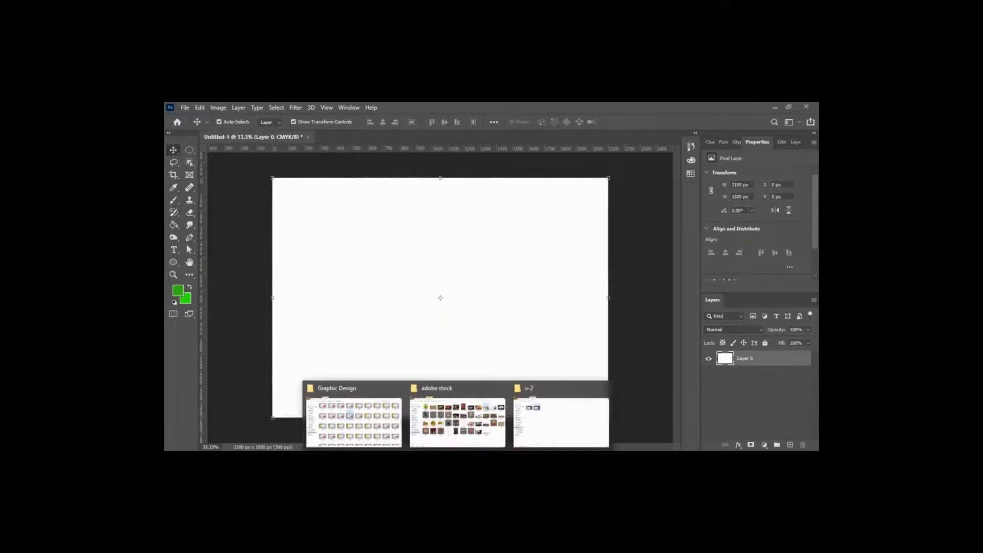
click(457, 430)
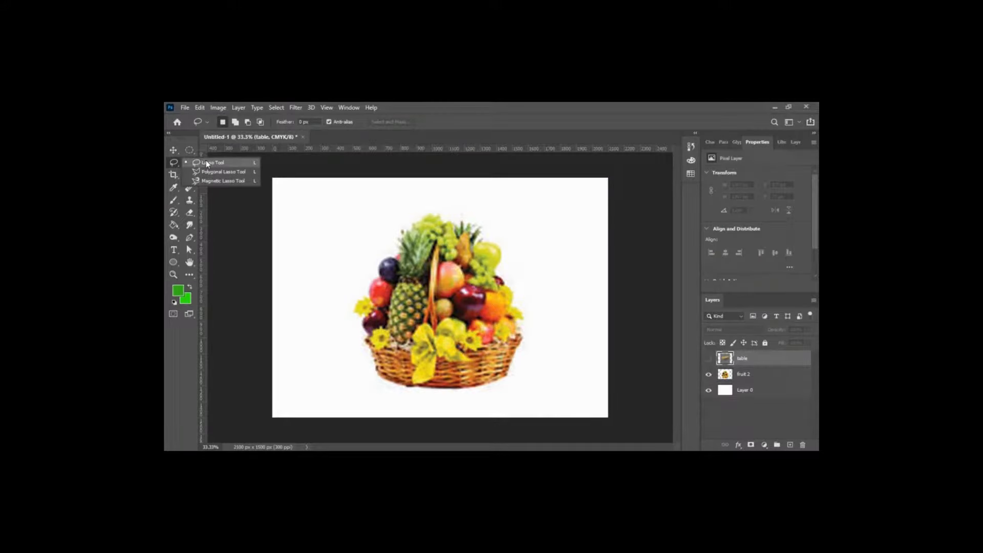
Select the upper fruits of the basket with a freehand Lasso outline and try to move the selected area.
click(218, 166)
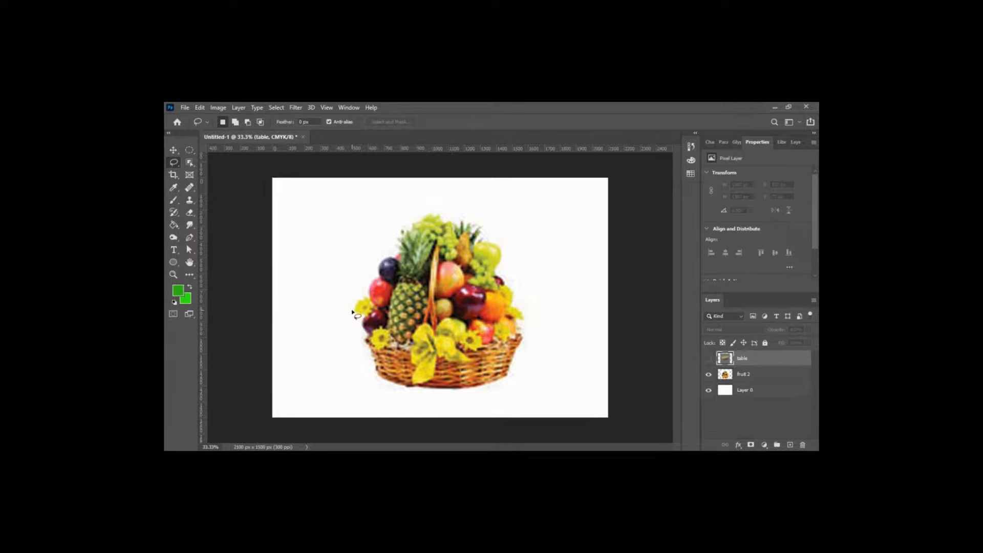
mouse_move(352, 311)
mouse_down()
mouse_move(395, 223)
mouse_move(429, 194)
mouse_move(504, 230)
mouse_move(510, 287)
mouse_up()
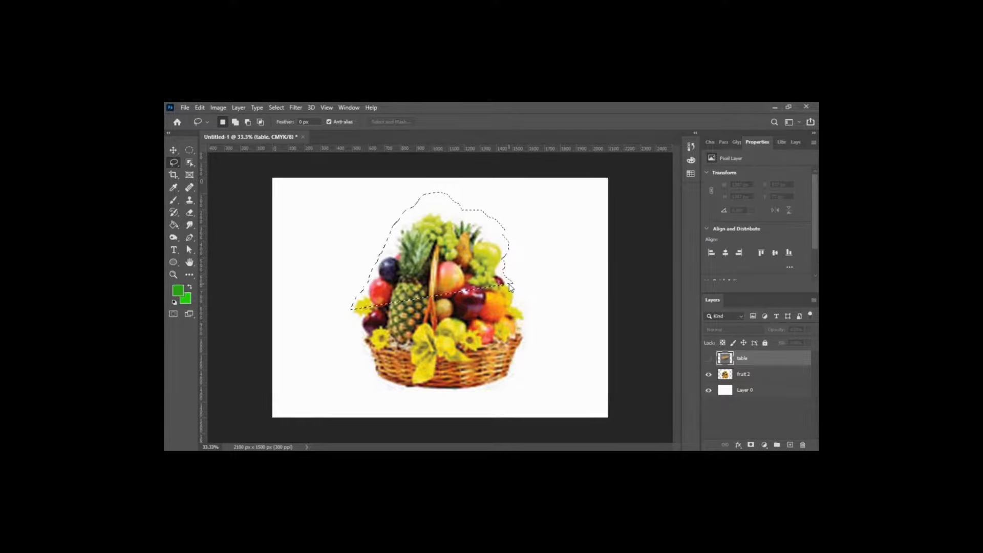
key(v)
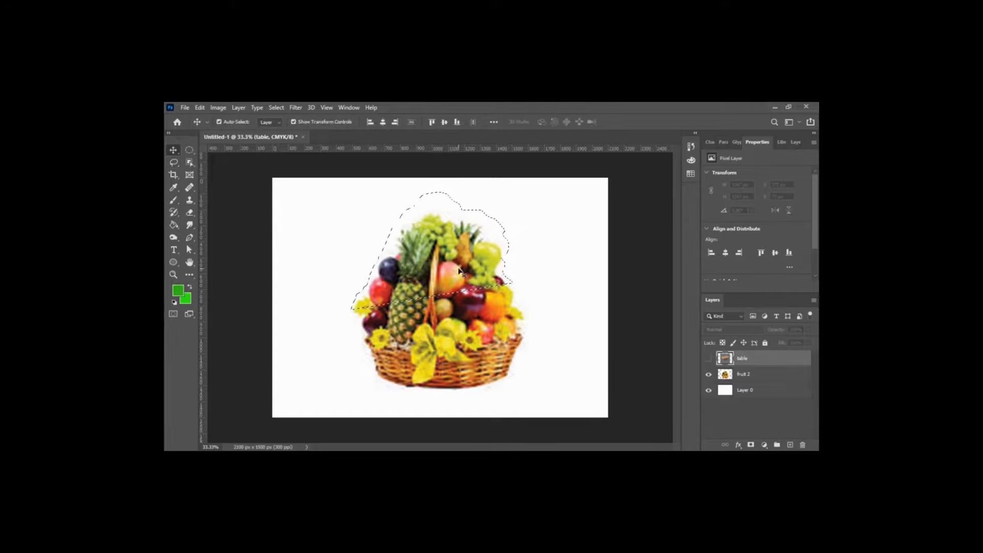
click(522, 254)
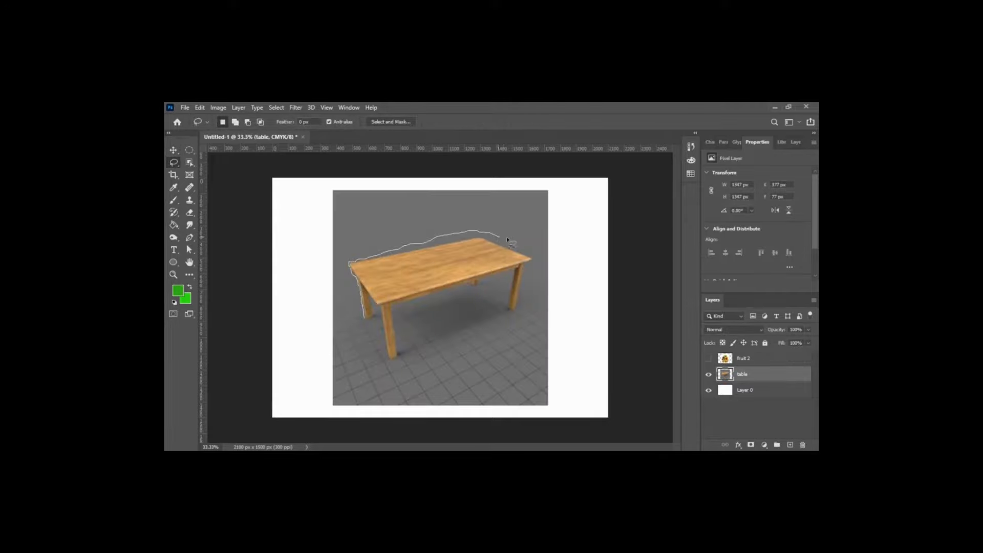
Trace the wooden table's outline with a freehand Lasso selection about 1167 × 813 px.
drag(509, 239, 524, 251)
mouse_move(529, 281)
mouse_down()
mouse_move(521, 313)
mouse_move(505, 311)
mouse_move(506, 277)
mouse_move(397, 312)
mouse_move(400, 343)
mouse_up()
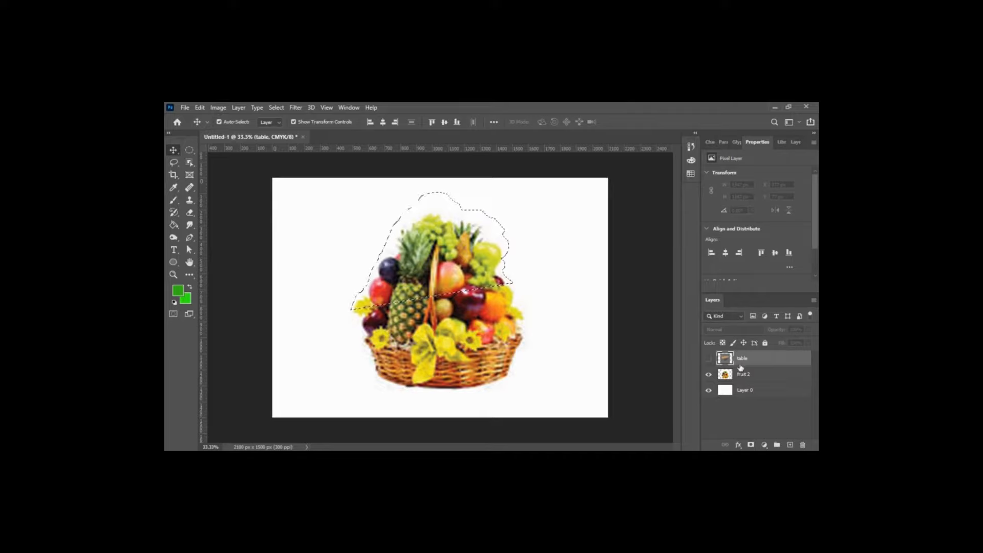
Place the table layer below the fruit 2 layer and try to move the selected upper fruits.
drag(742, 361, 743, 383)
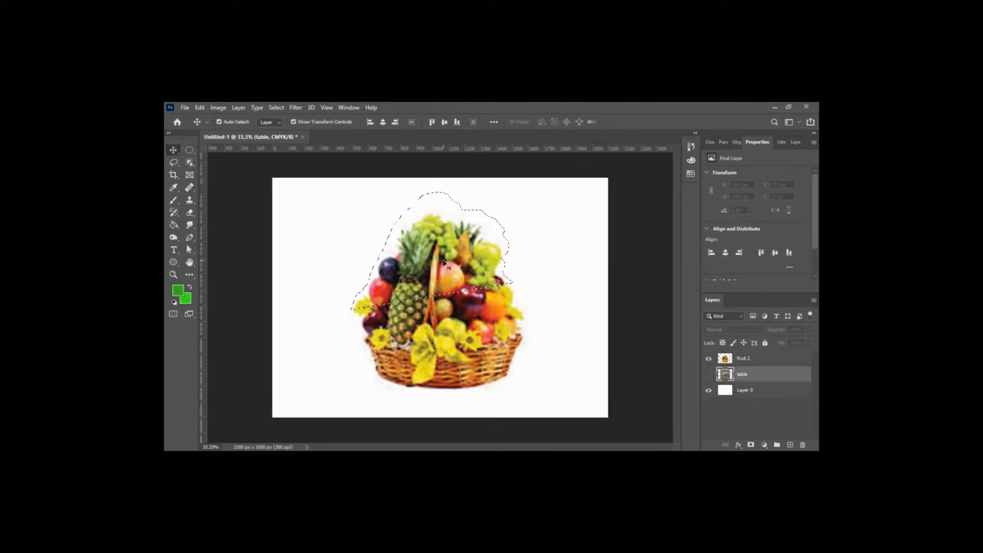
click(471, 252)
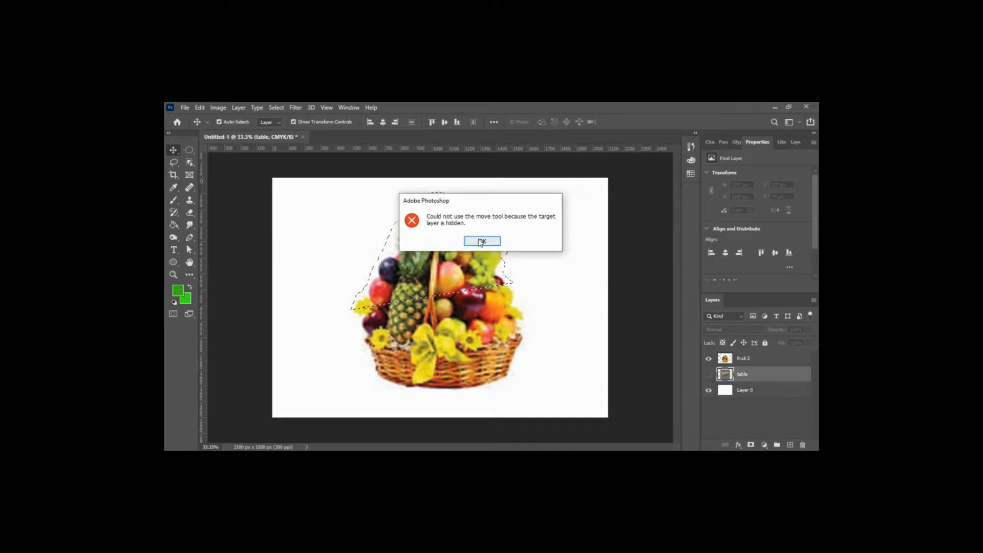
click(478, 240)
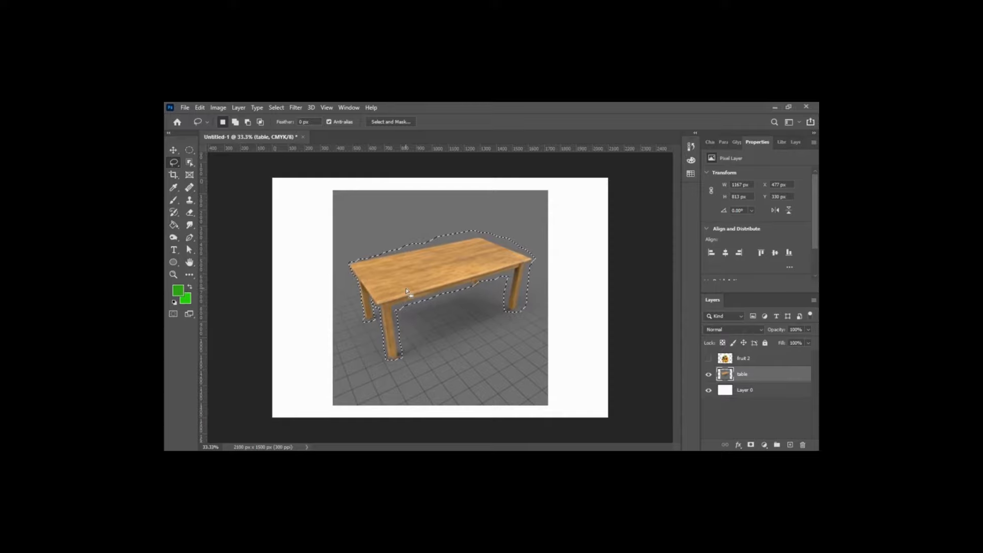
Move the selected table down and to the right with the Move tool, and undo the move.
key(v)
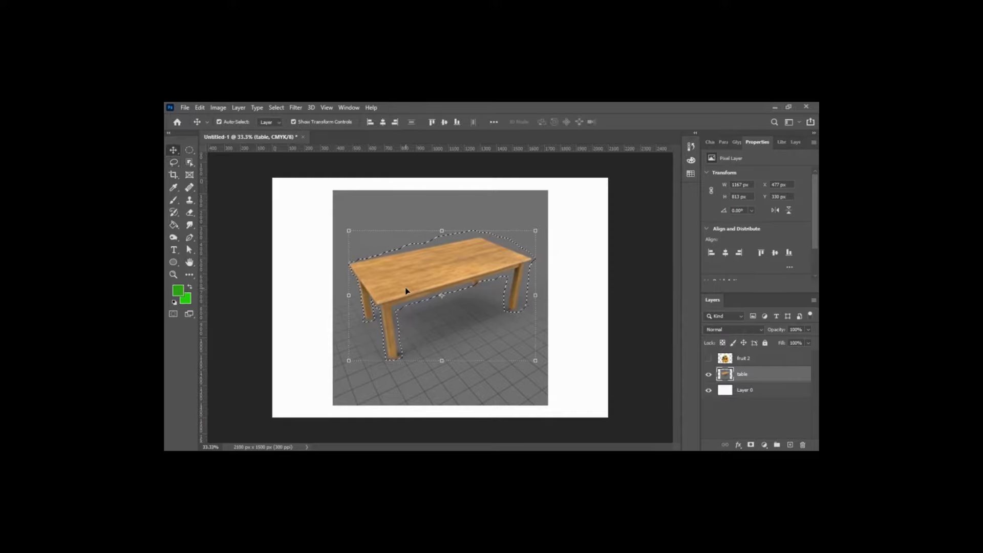
drag(406, 288, 509, 321)
key(ctrl+z)
Invert the selection, delete the grey background around the table, and undo the deletion.
key(ctrl+shift+i)
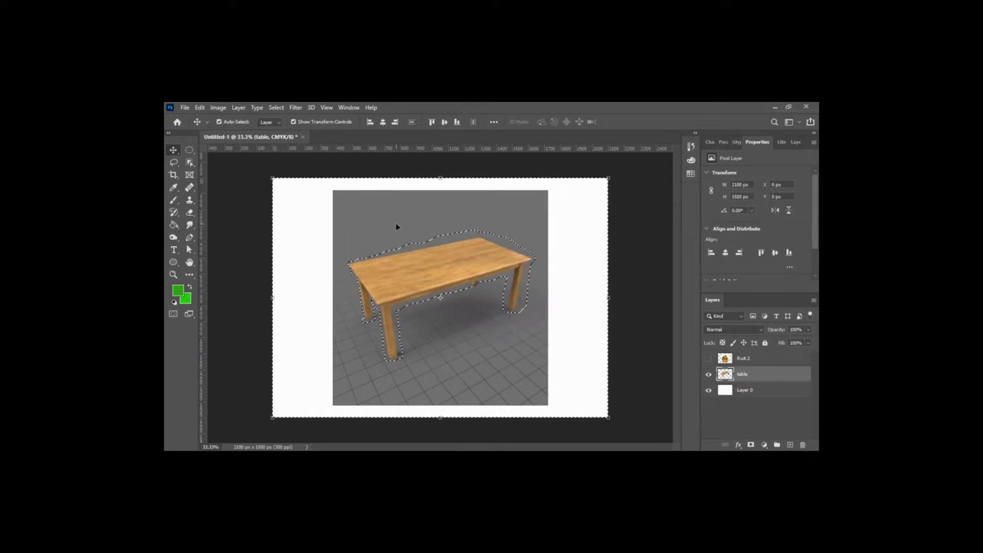
key(Delete)
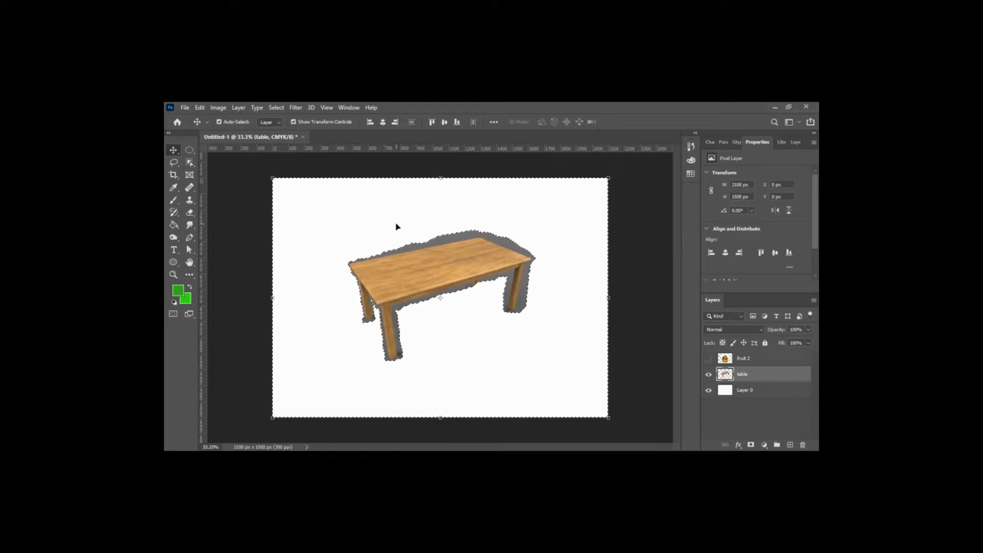
key(ctrl+z)
Invert the selection back to the table, delete the table from its layer, and undo the deletion.
key(ctrl+shift+i)
key(Delete)
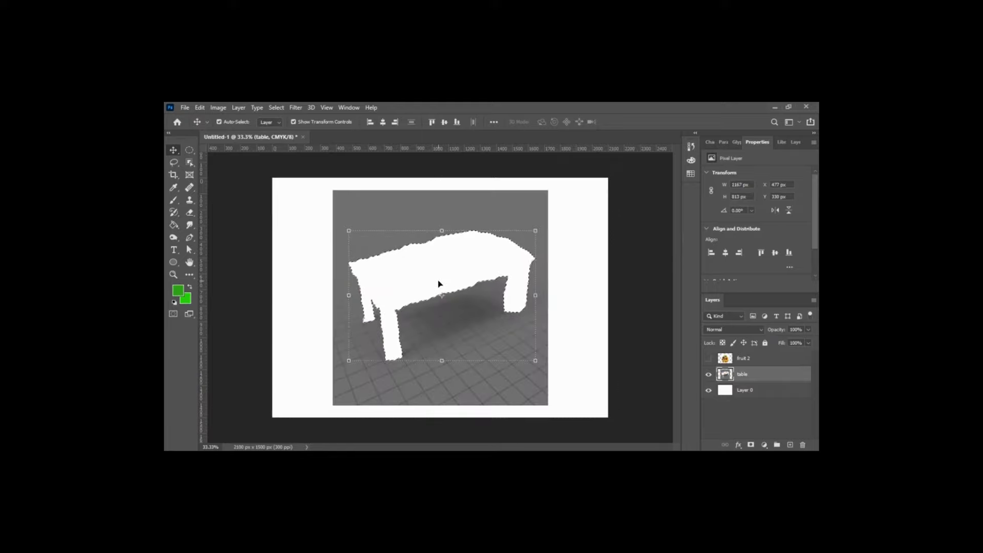
key(ctrl+z)
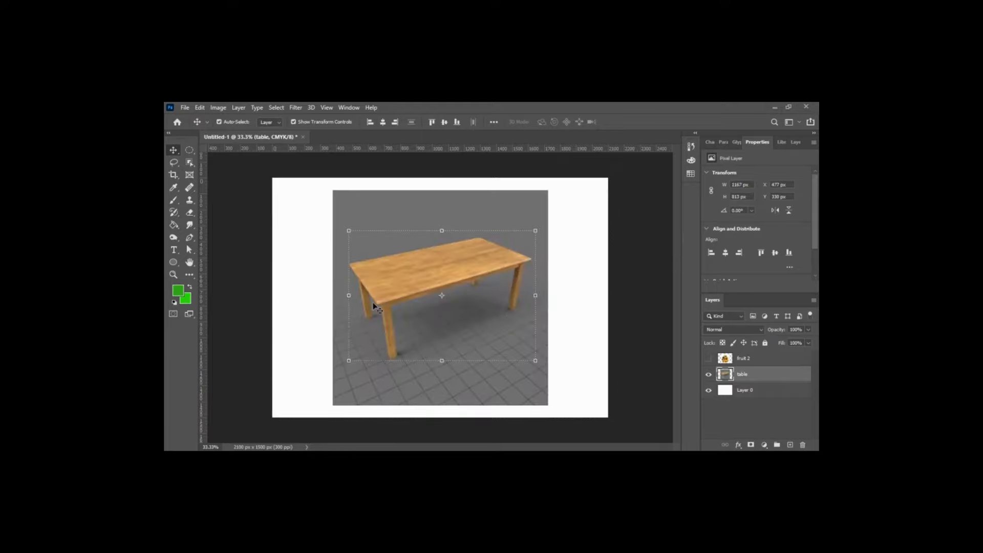